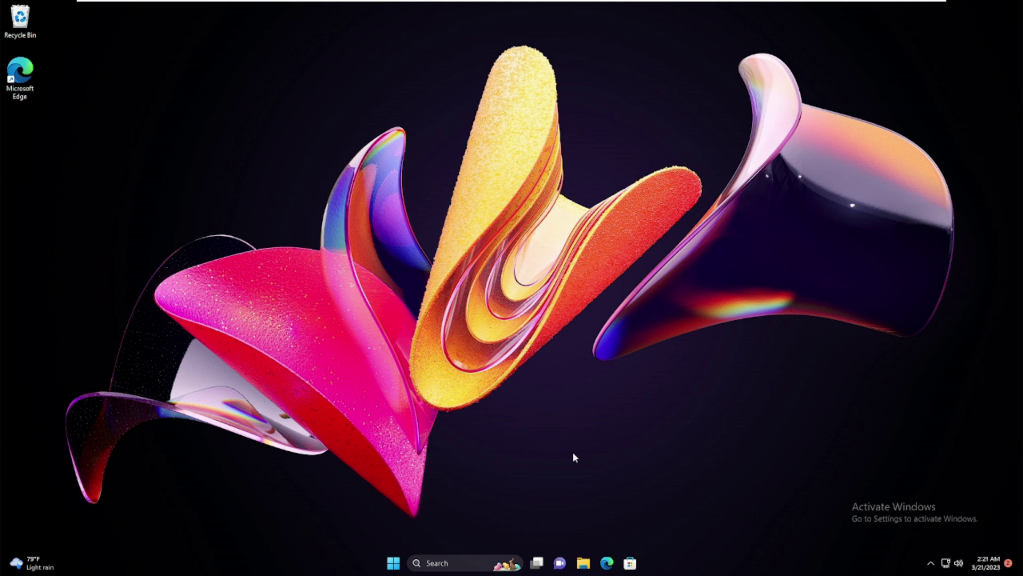
Check the Activation settings page, cancel the product key dialog, and close Settings
right_click(397, 564)
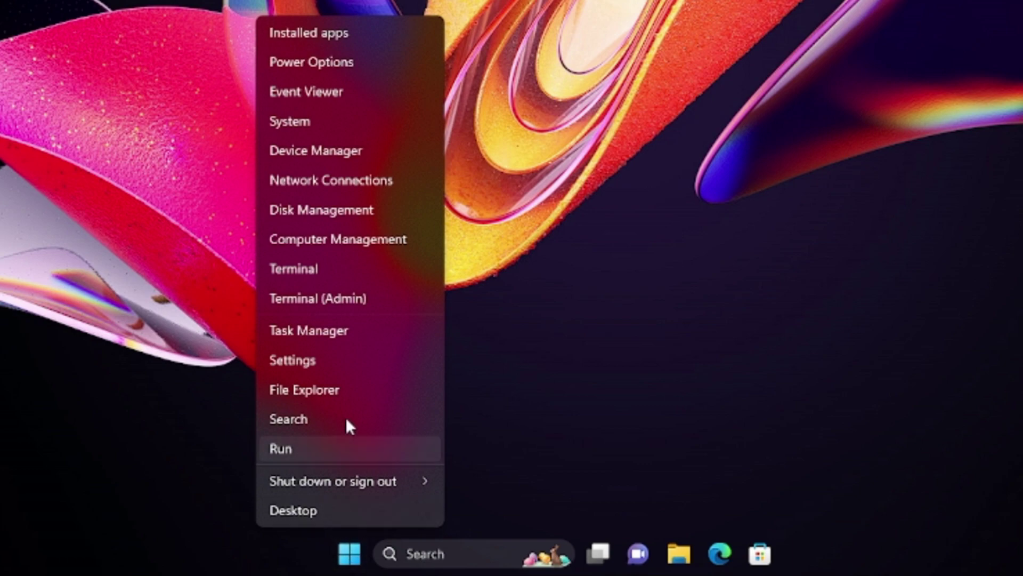
left_click(322, 368)
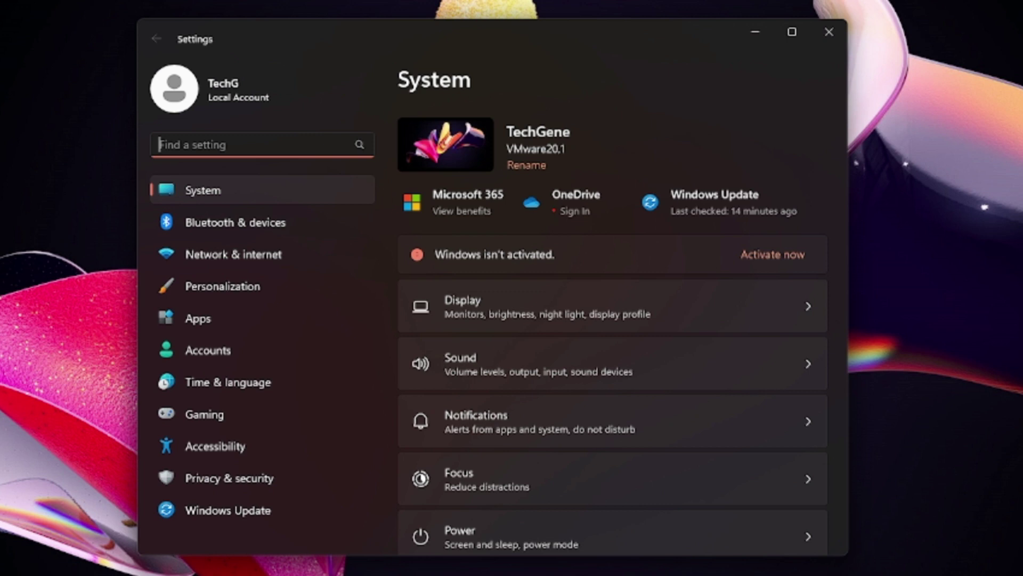
type("activation")
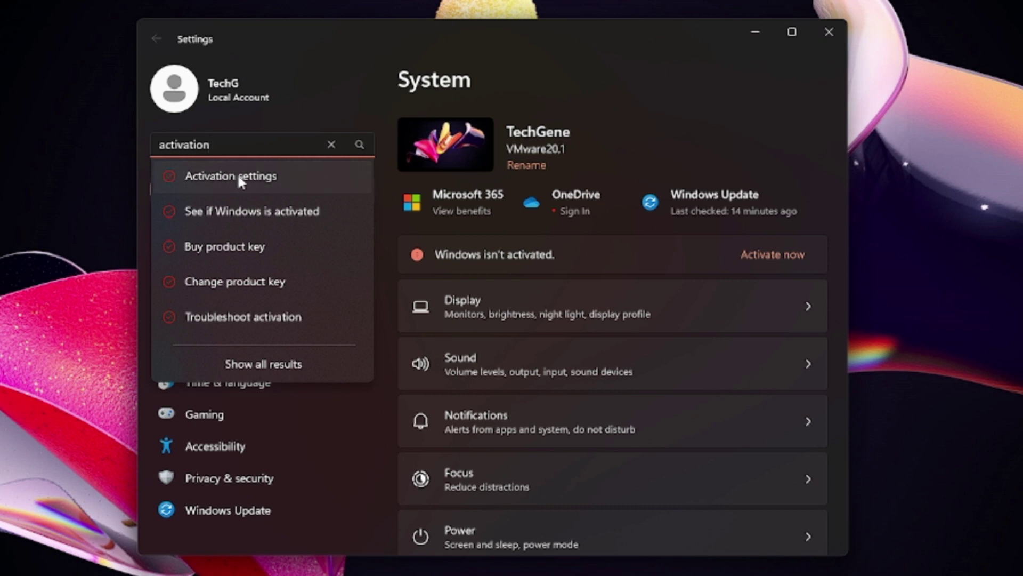
left_click(238, 177)
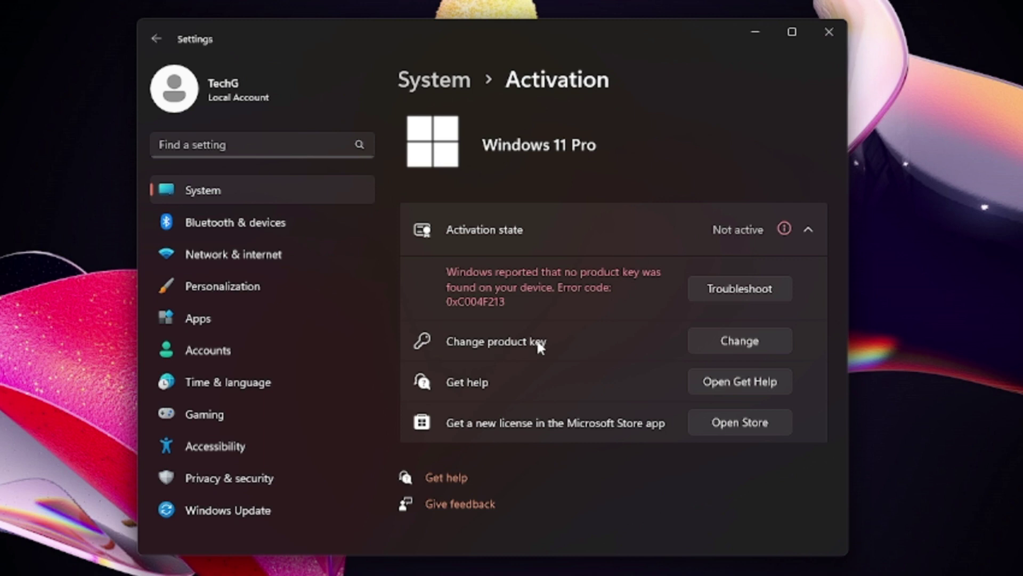
left_click(707, 346)
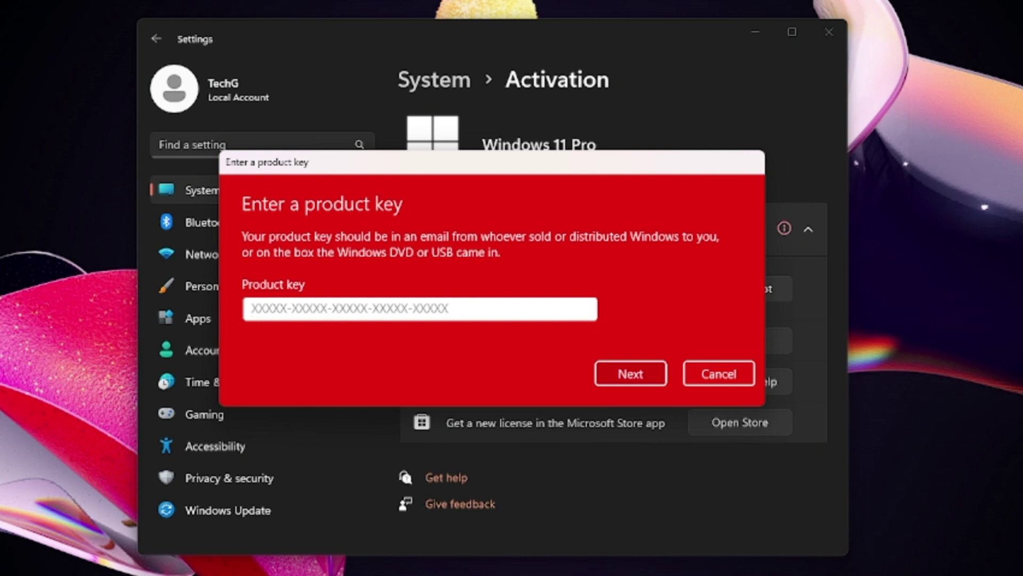
left_click(703, 374)
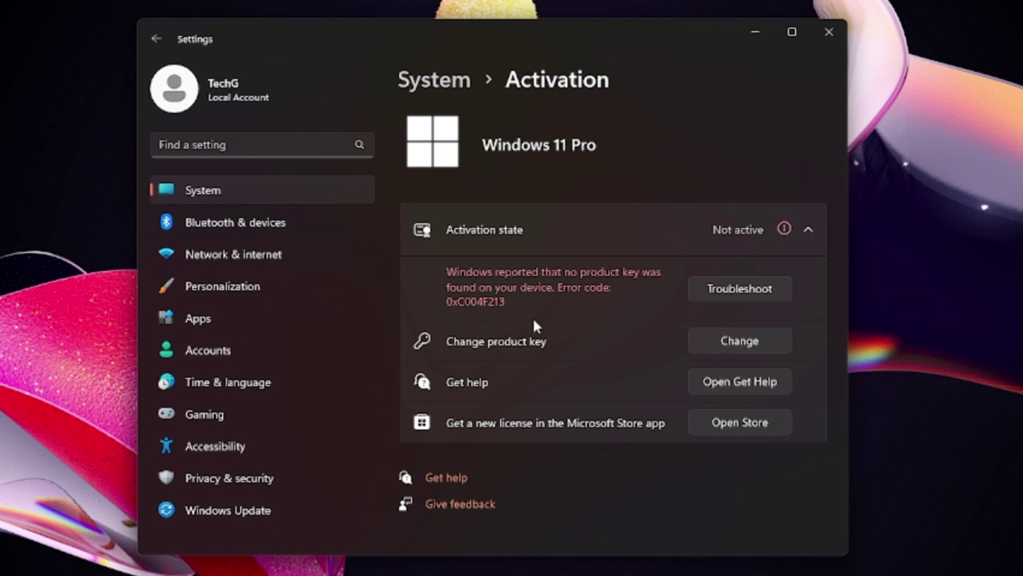
left_click(829, 33)
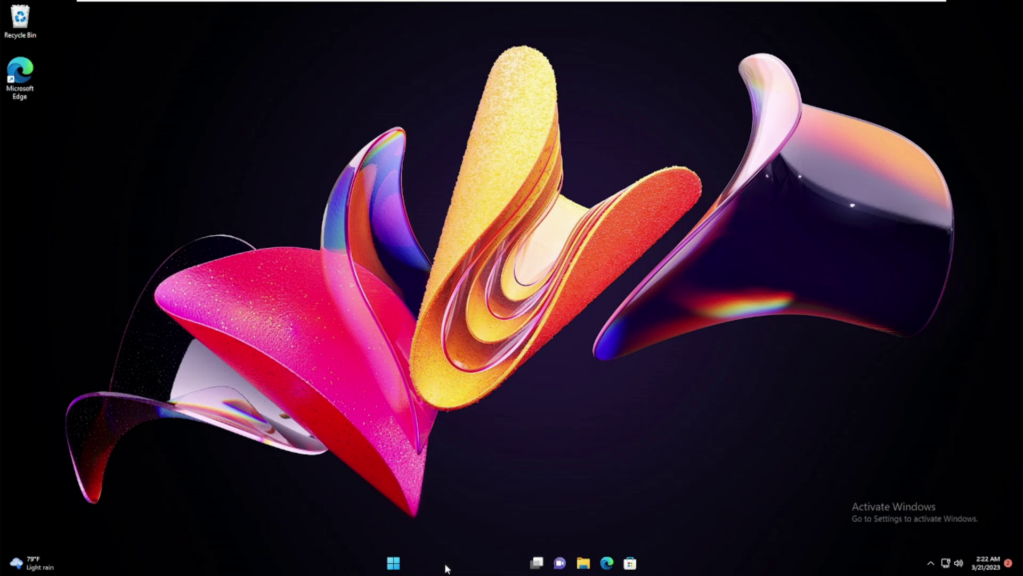
Launch Command Prompt as administrator from a cmd search
left_click(446, 563)
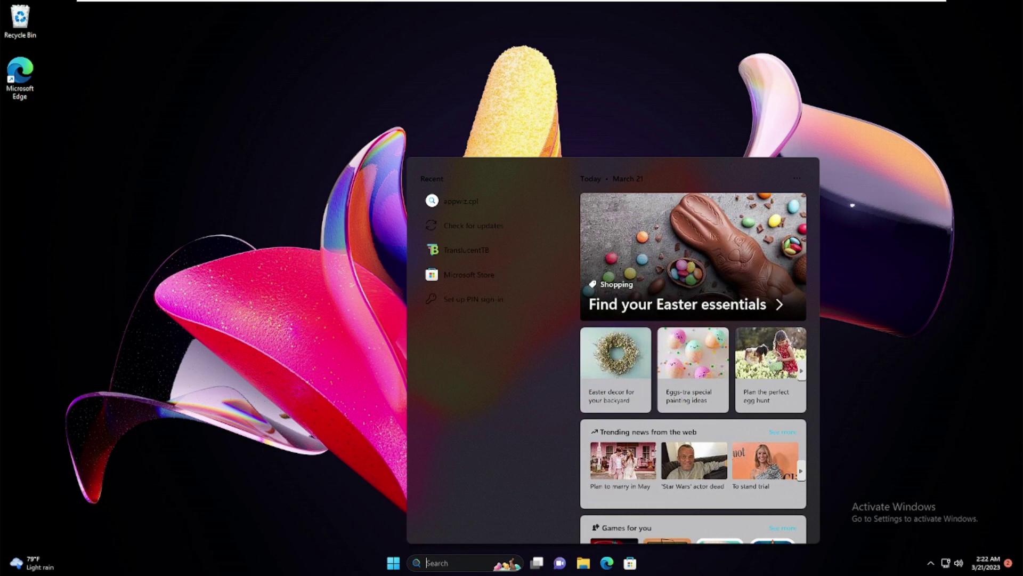
type("cmd")
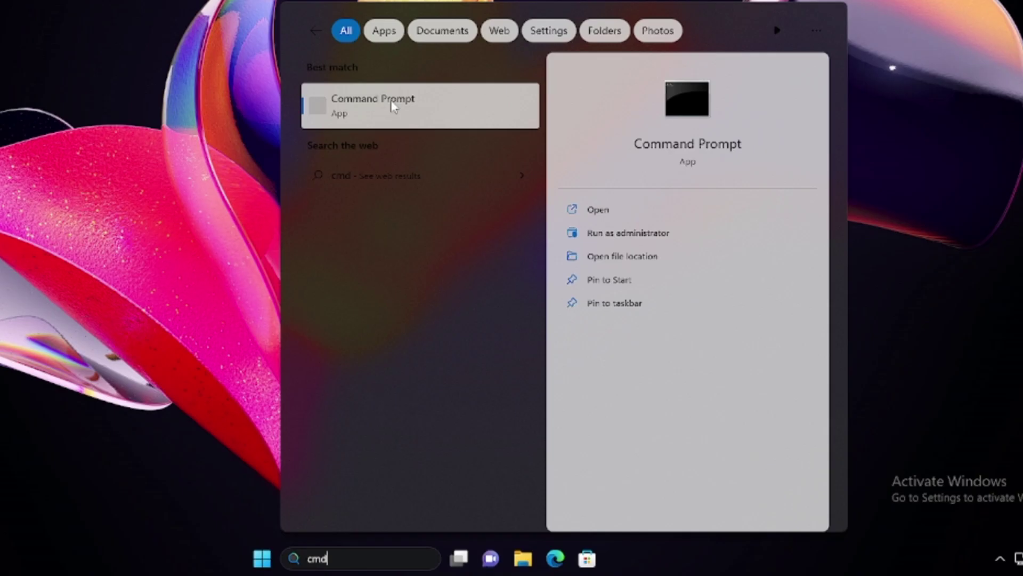
right_click(393, 105)
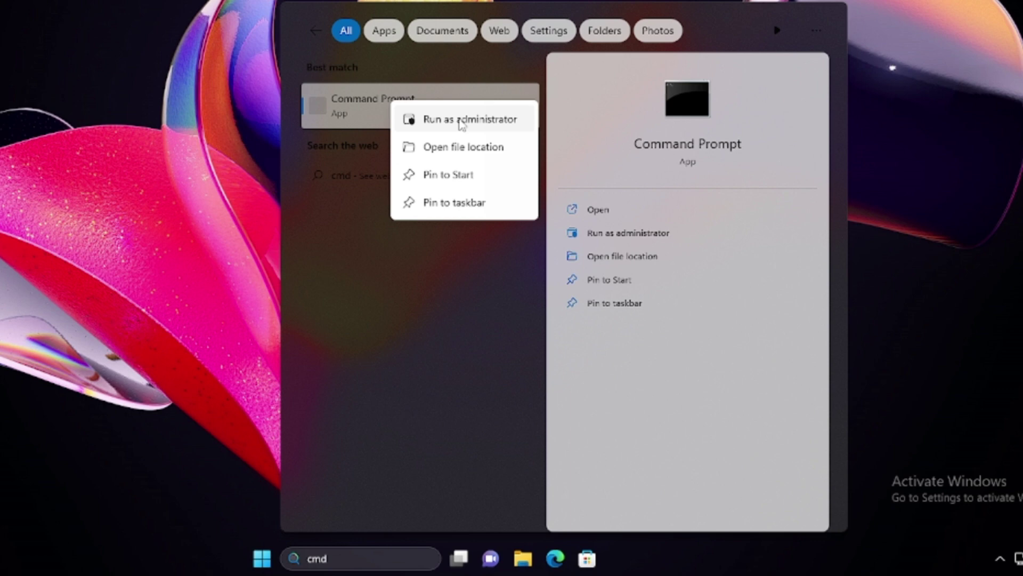
left_click(461, 122)
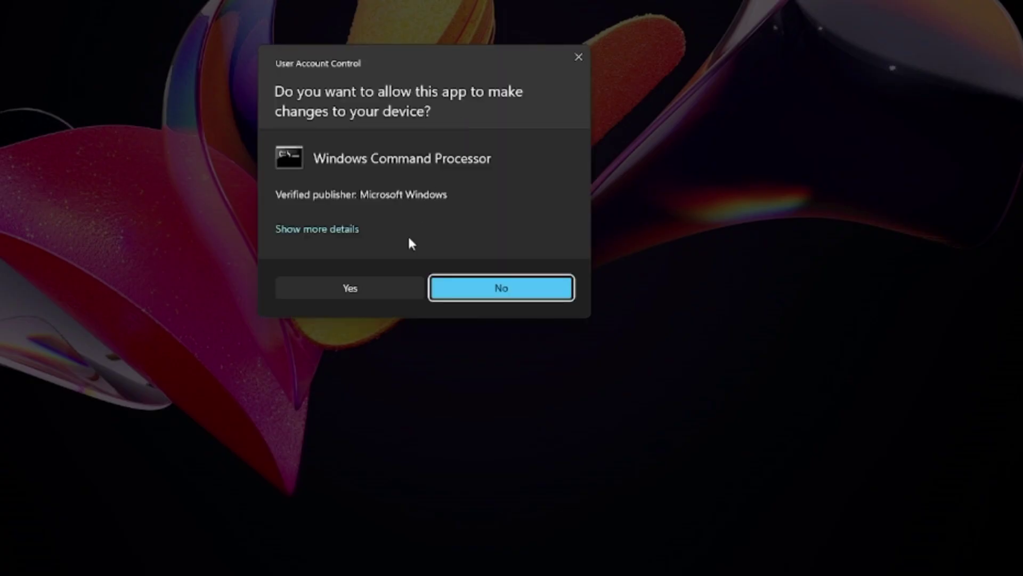
left_click(382, 287)
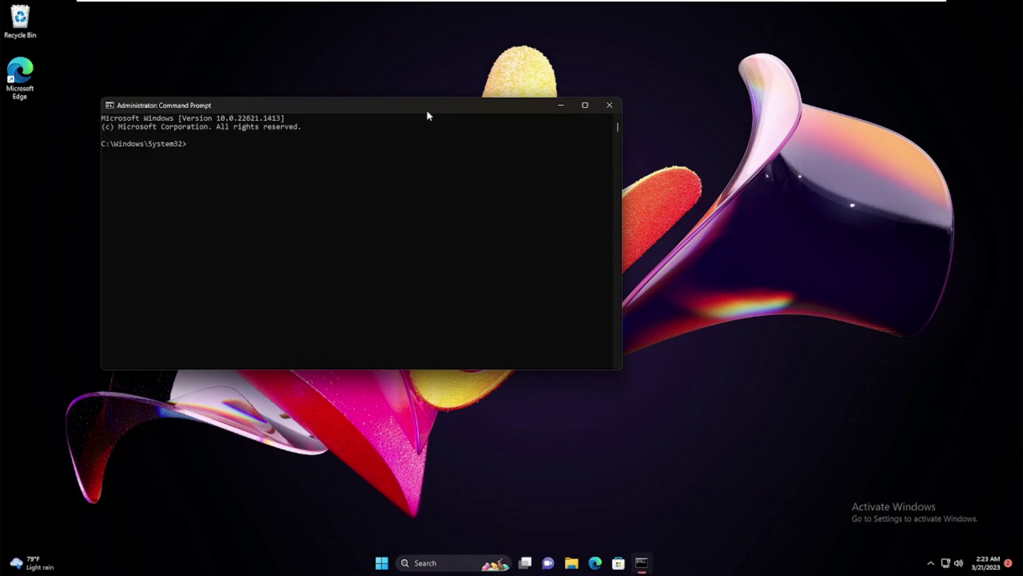
left_click_drag(425, 113, 633, 179)
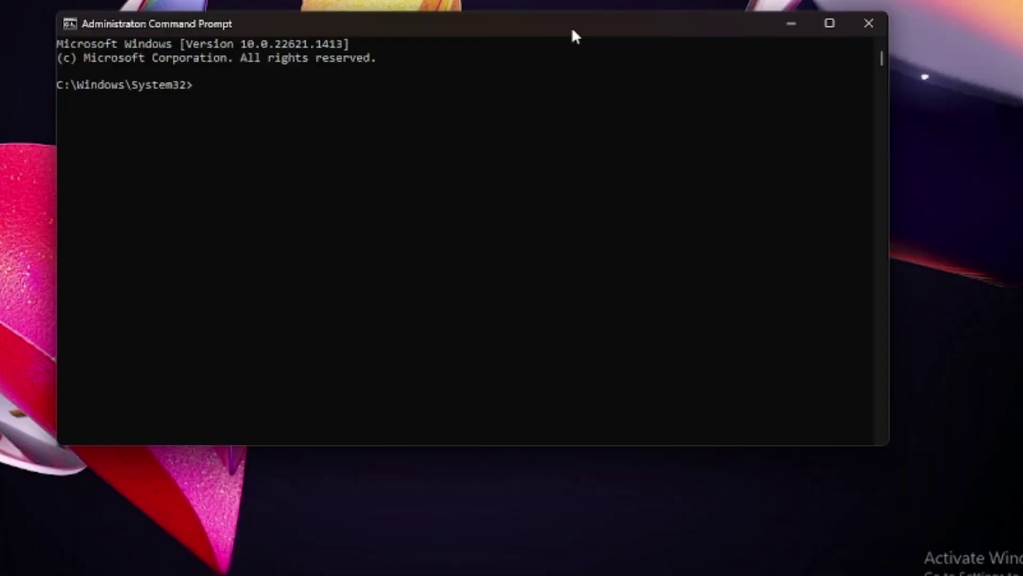
Run slmgr -rearm, acknowledge the success message, and close Command Prompt
type("slmgr")
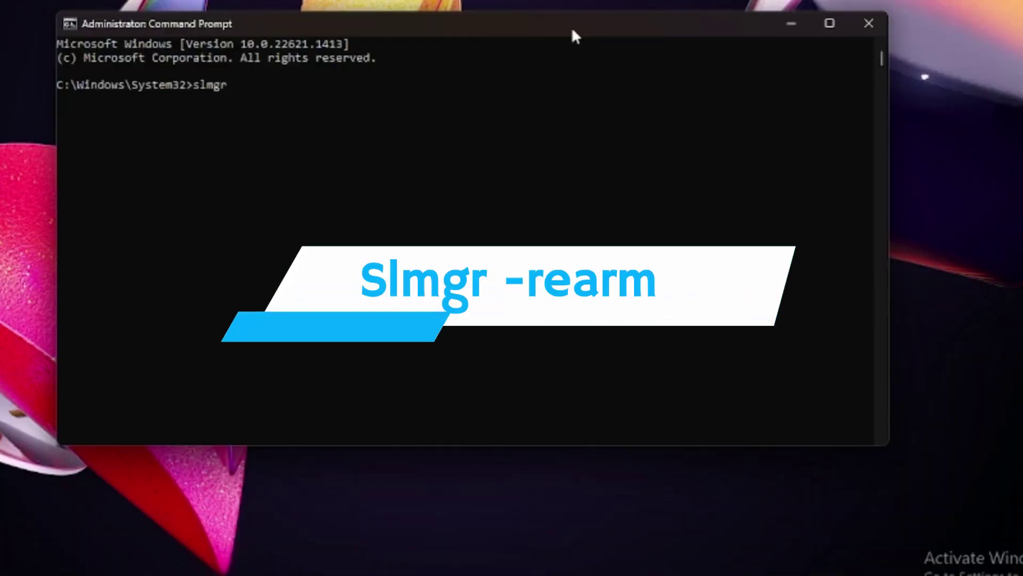
type(" -rear")
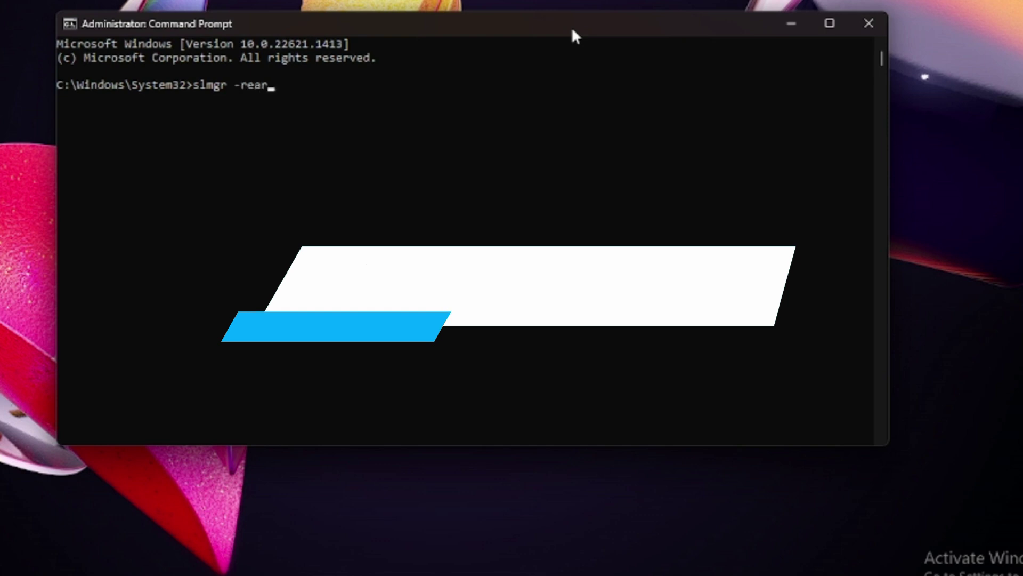
type("m")
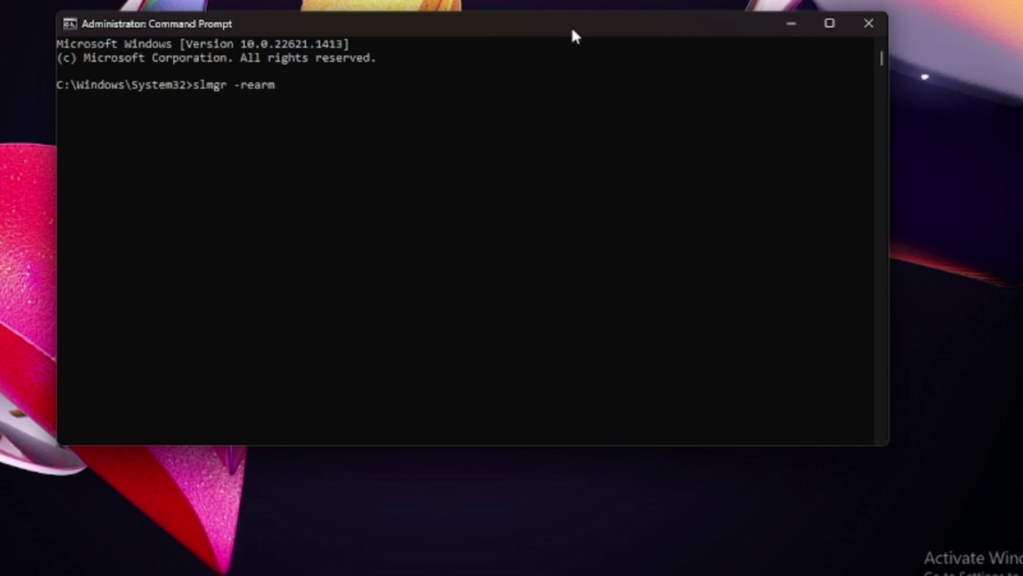
key("Return")
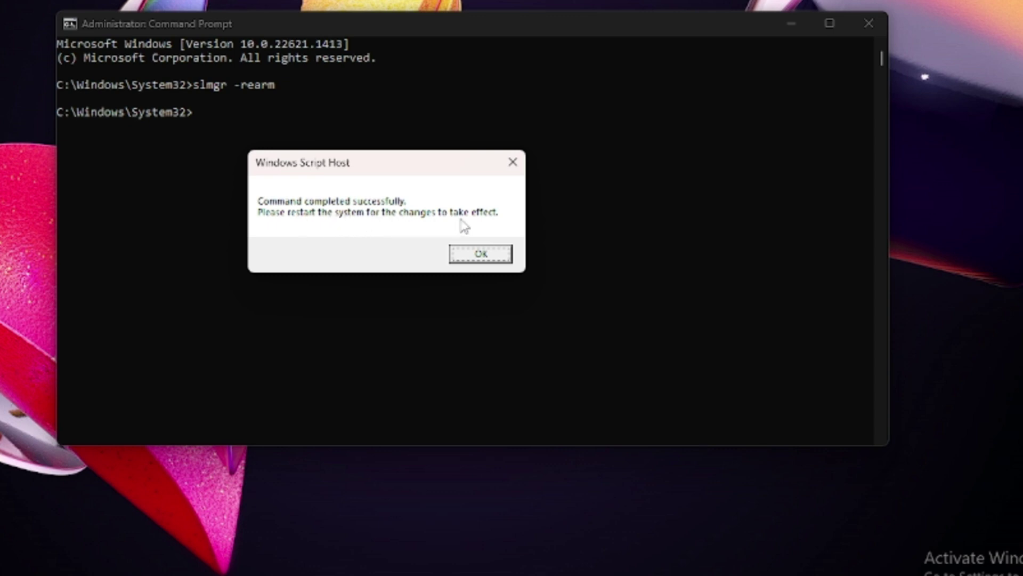
left_click(475, 254)
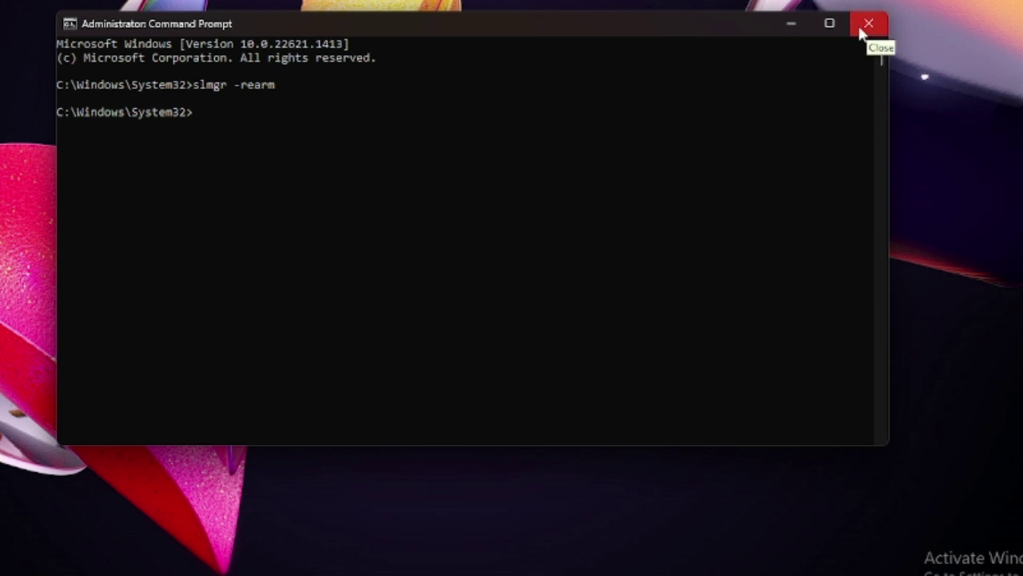
left_click(859, 30)
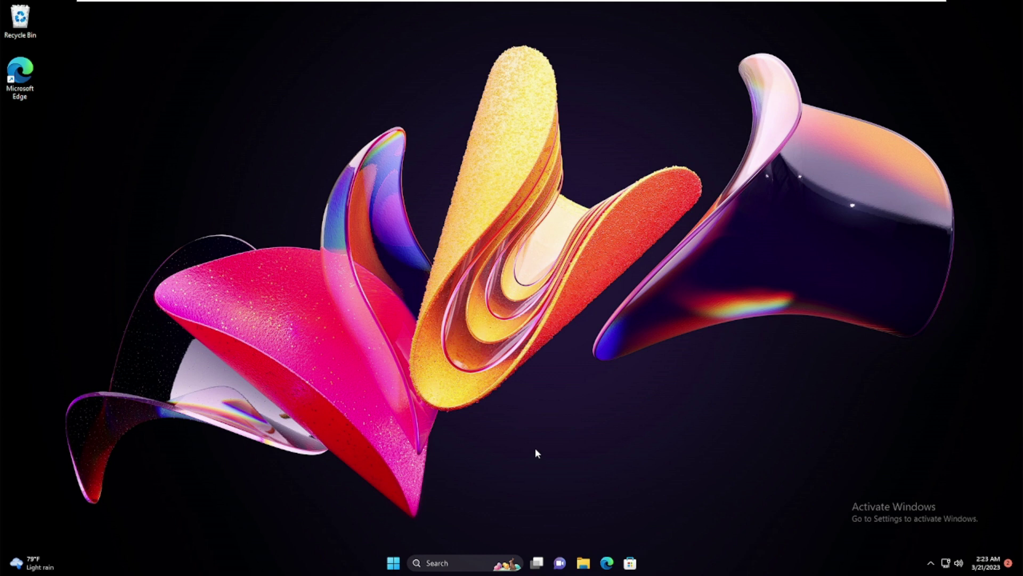
Launch Registry Editor (regedit) with administrator permission
left_click(458, 561)
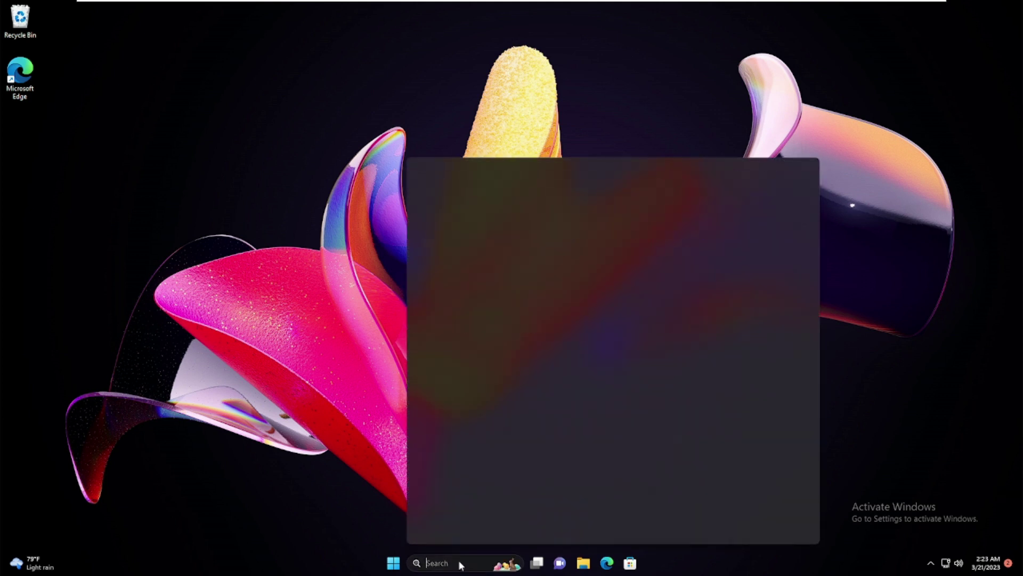
type("regedit")
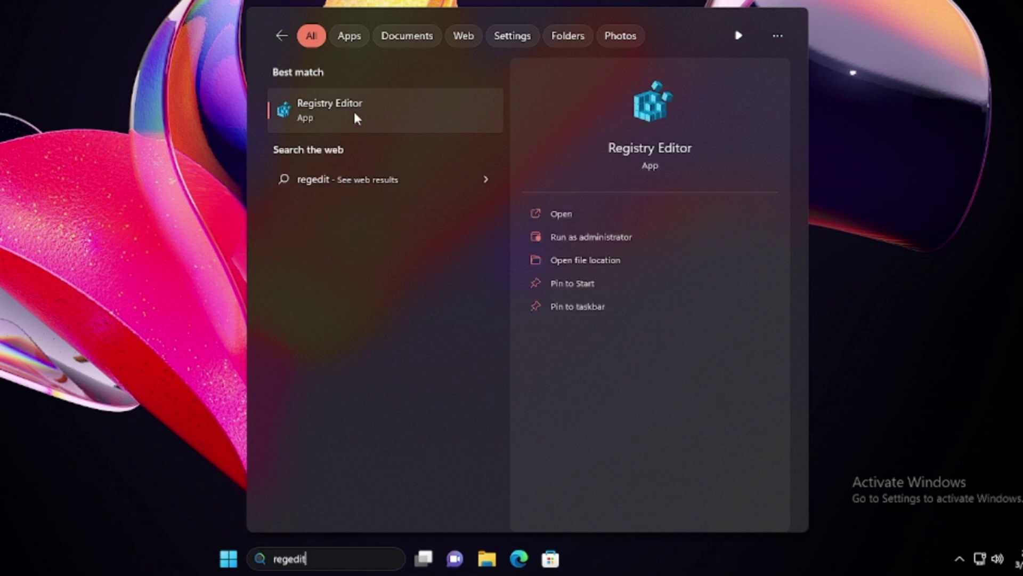
left_click(351, 104)
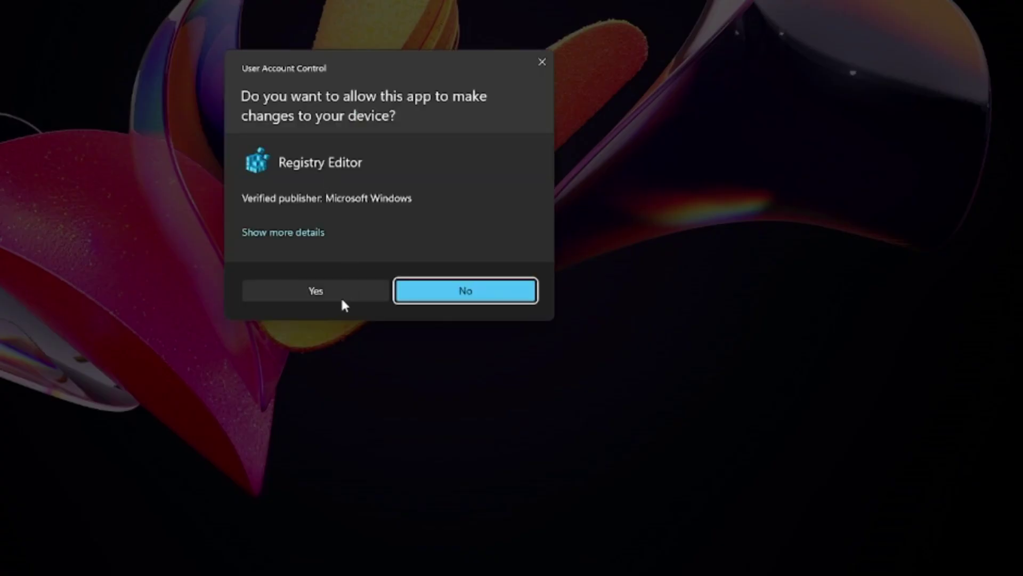
left_click(341, 299)
left_click_drag(447, 28, 698, 98)
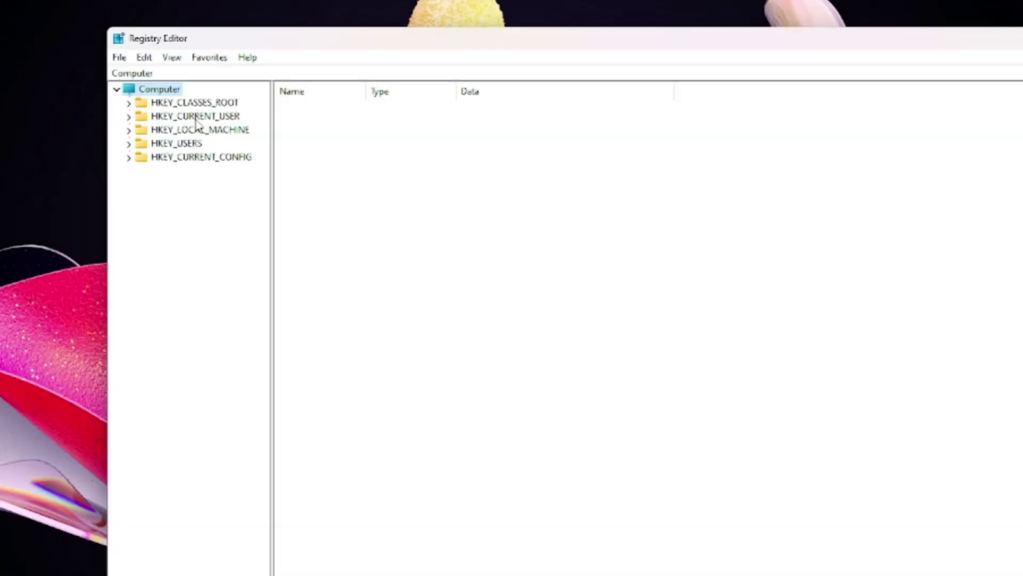
Navigate to the HKEY_CURRENT_USER\Control Panel\Desktop key
left_click(215, 117)
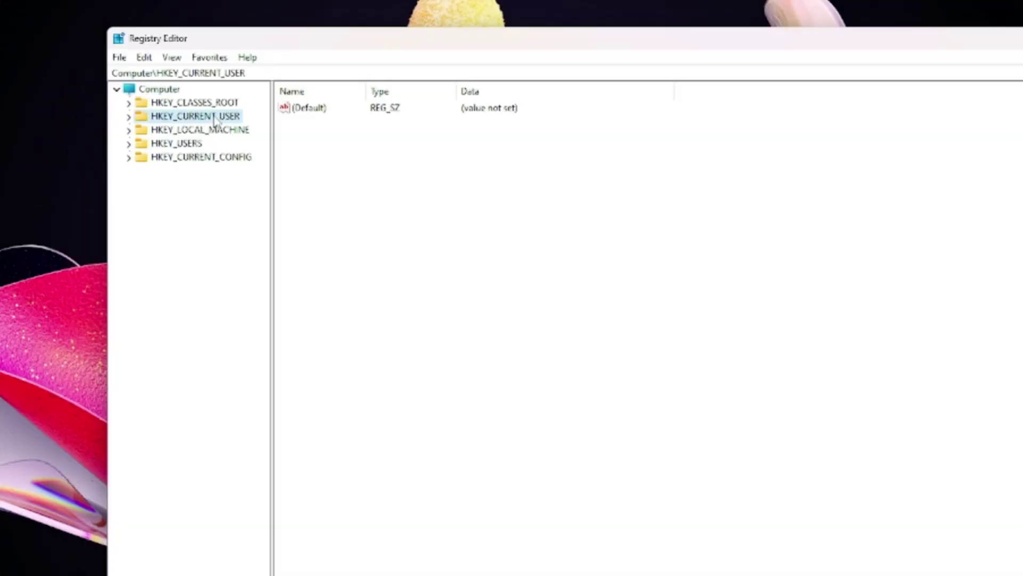
double_click(214, 117)
left_click(207, 158)
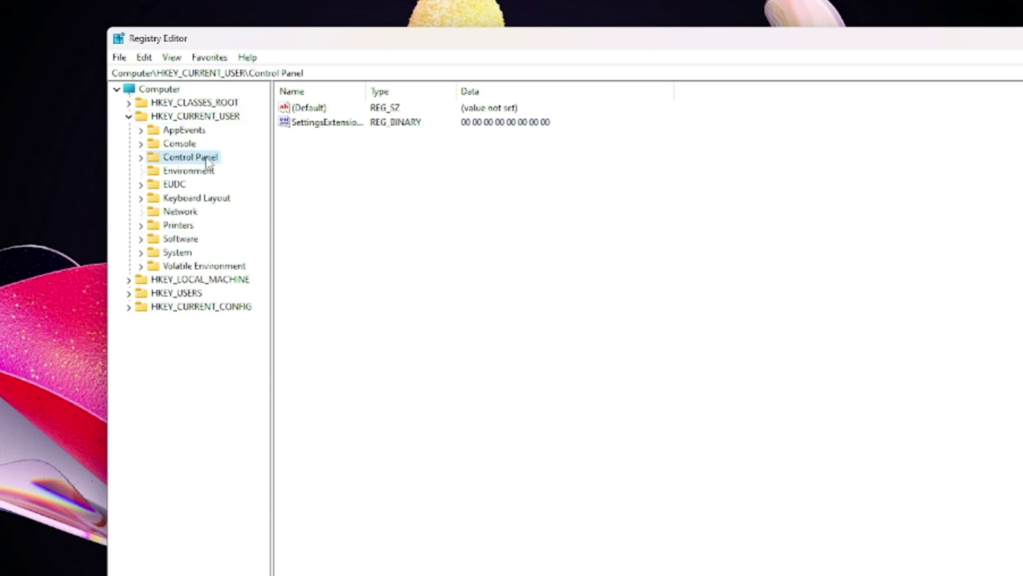
double_click(206, 159)
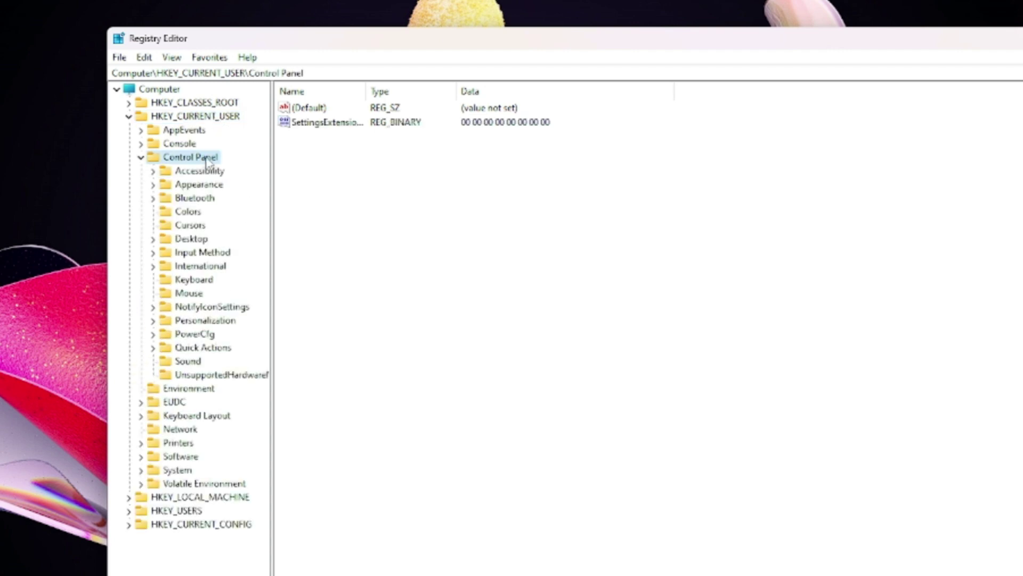
left_click(201, 240)
double_click(201, 240)
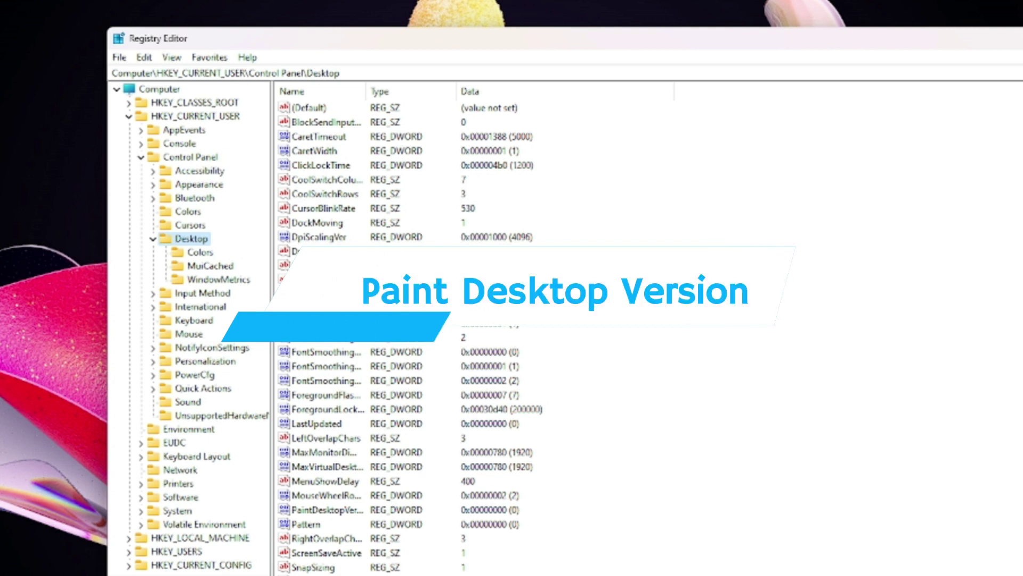
scroll(475, 331, "down", 4)
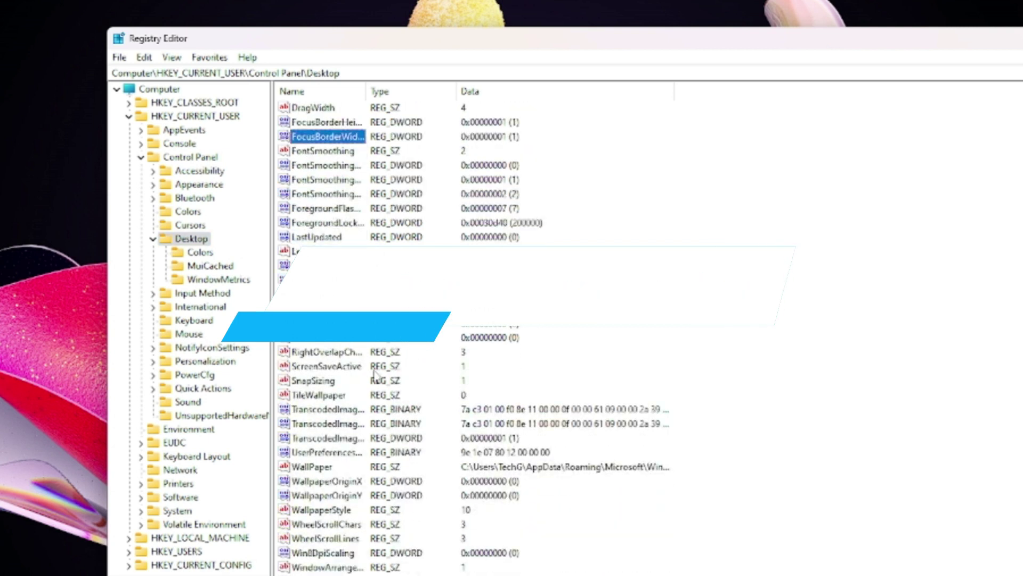
Set PaintDesktopVersion to 0 and close Registry Editor
left_click(336, 324)
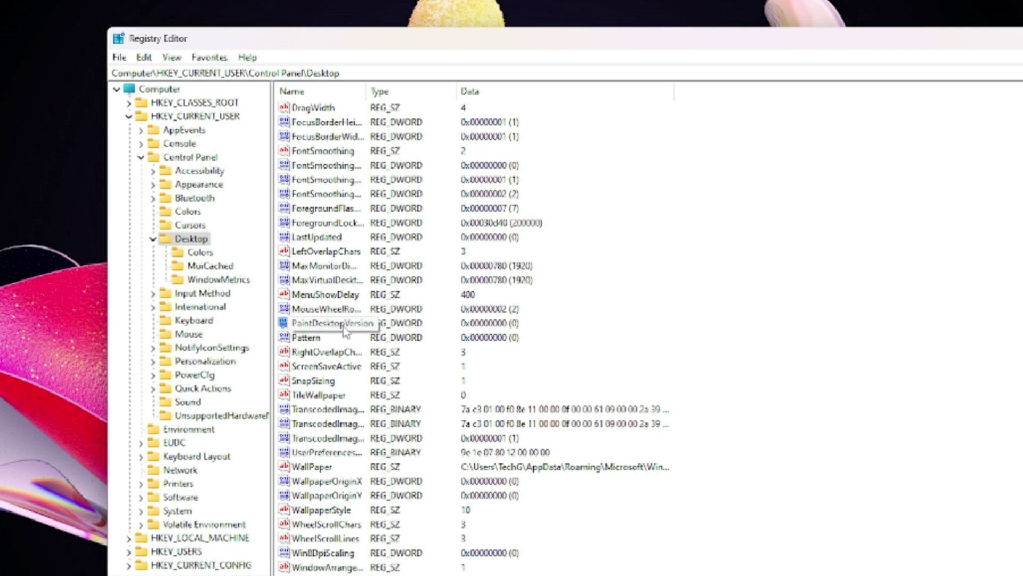
double_click(335, 324)
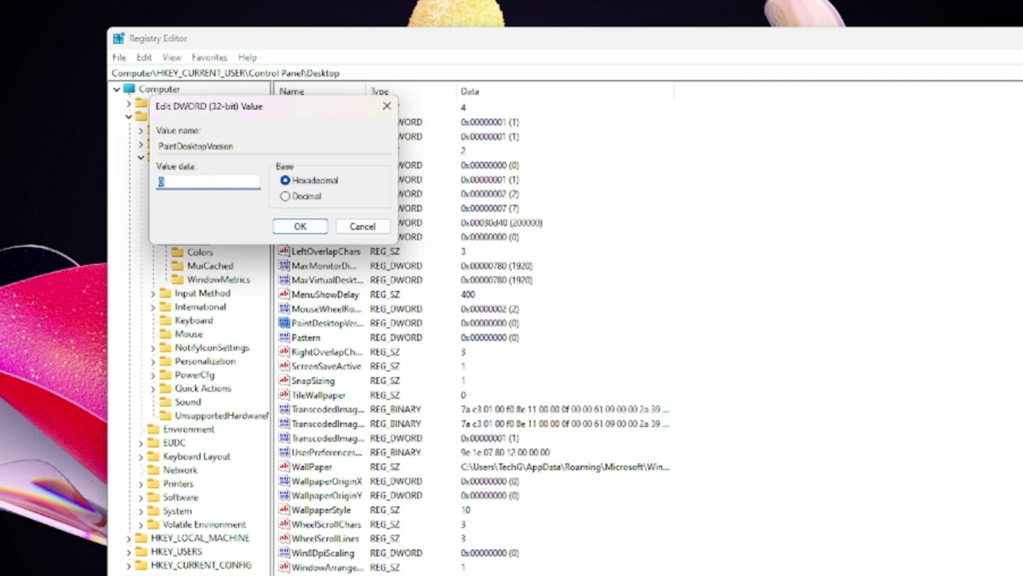
type("0")
left_click(296, 228)
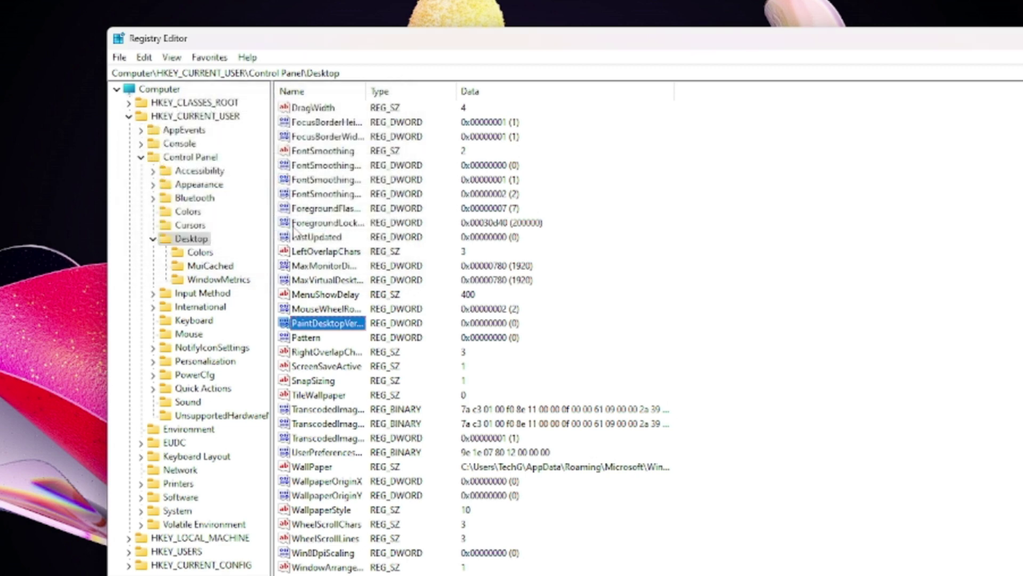
left_click_drag(966, 45, 784, 51)
left_click(981, 51)
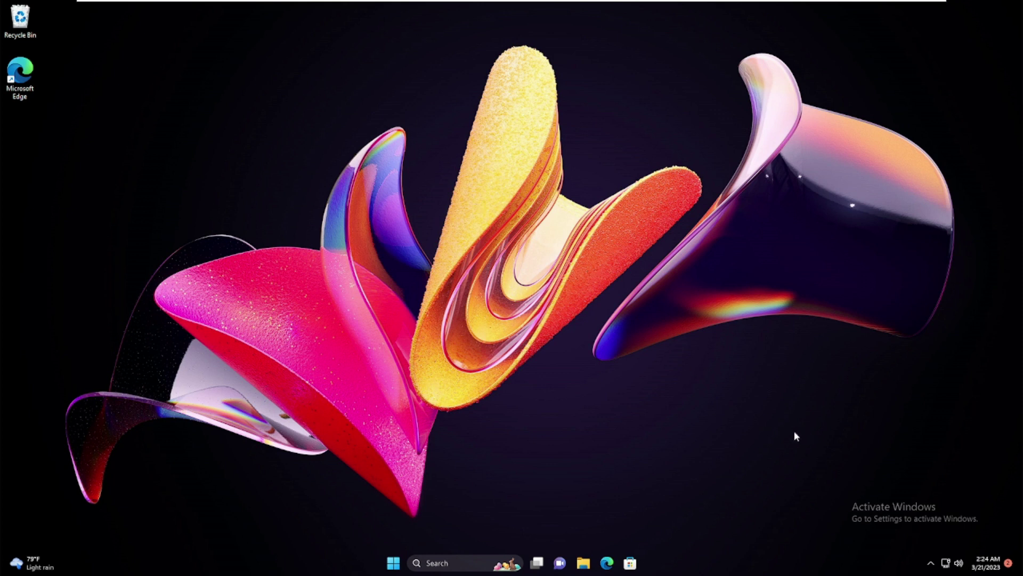
Uncheck the Windows welcome experience option under Notifications' additional settings, then close Settings
right_click(393, 563)
left_click(376, 451)
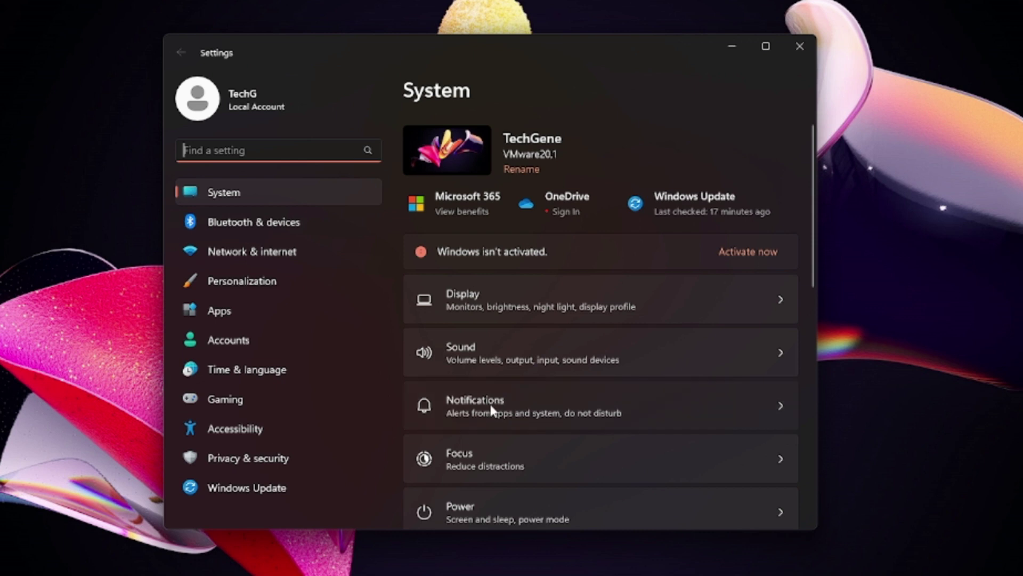
left_click(490, 408)
scroll(490, 341, "down", 3)
scroll(490, 339, "up", 3)
scroll(488, 330, "down", 5)
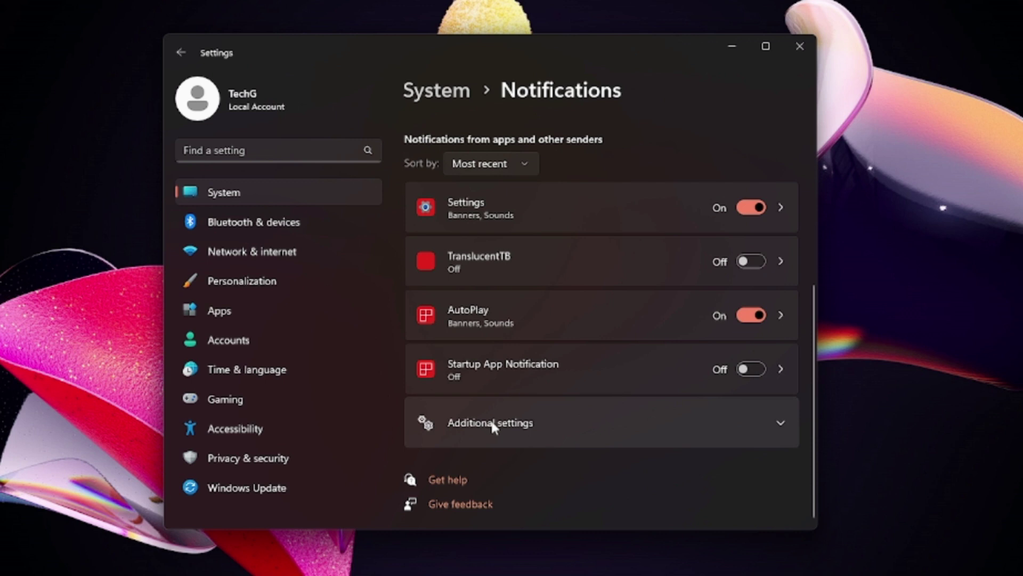
left_click(491, 421)
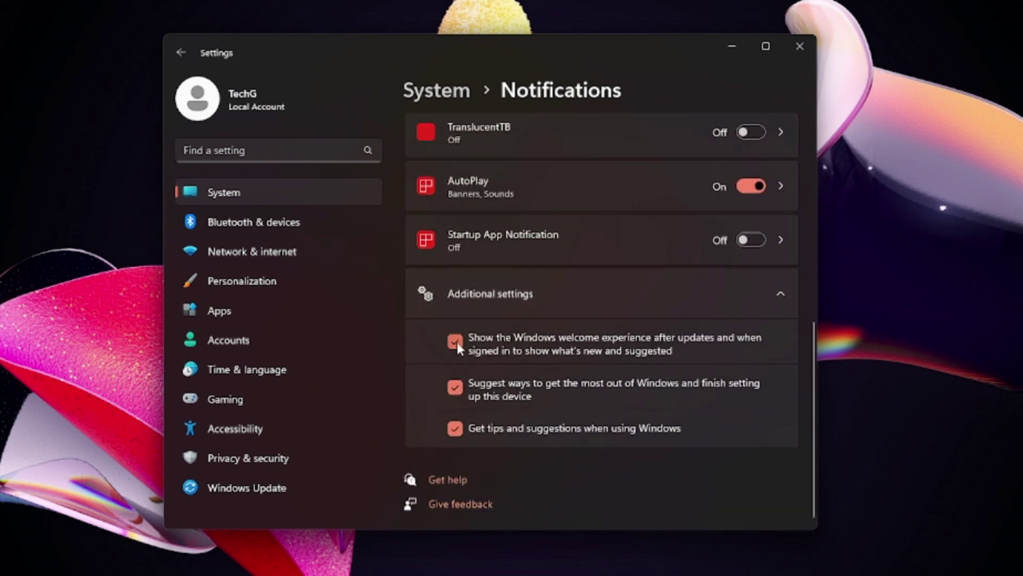
left_click(456, 342)
left_click(802, 46)
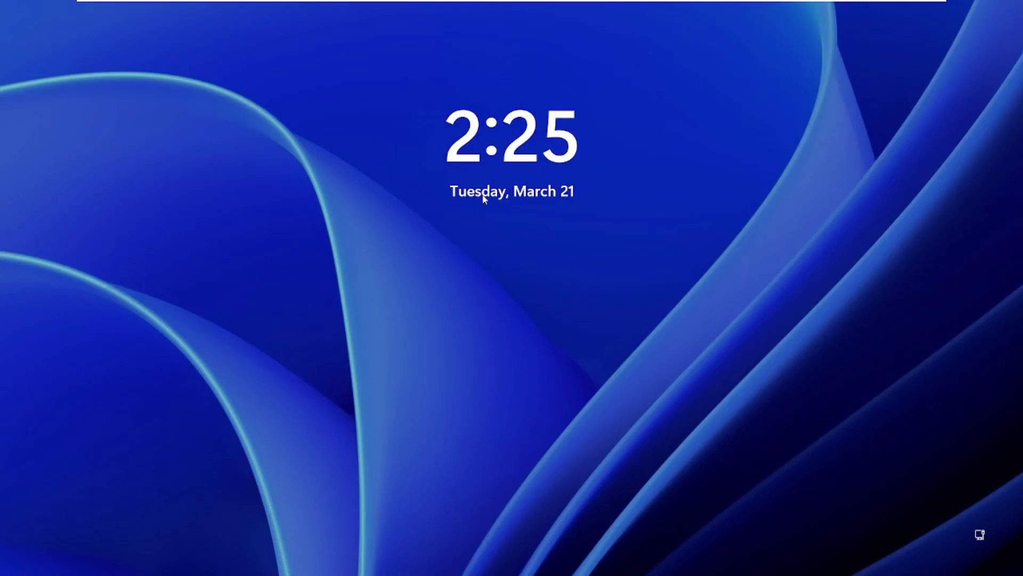
Dismiss the lock screen and sign in by entering the account PIN
left_click(511, 271)
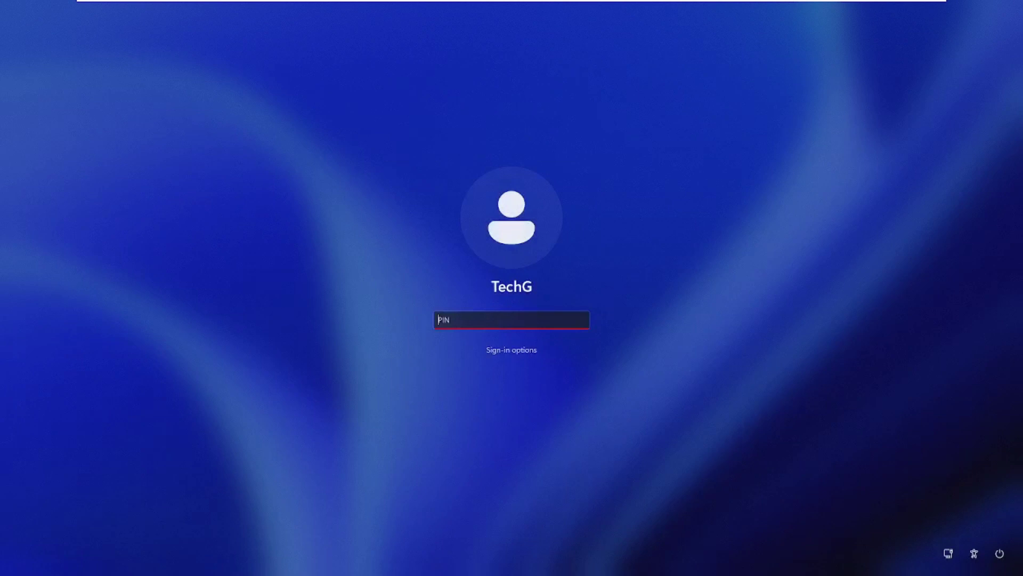
type("1234")
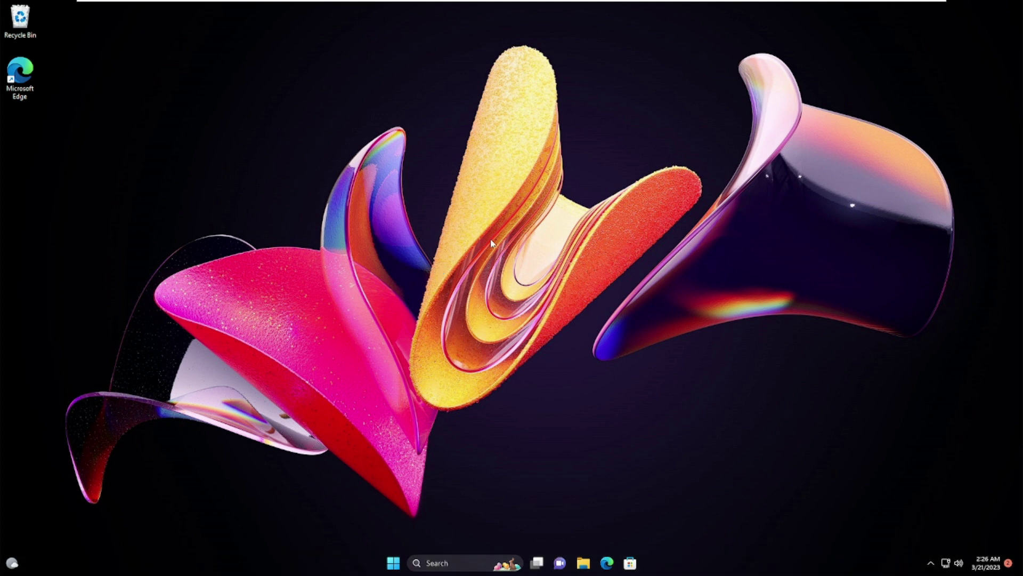
Create a new text document on the desktop and paste the explorer-restart script
right_click(418, 171)
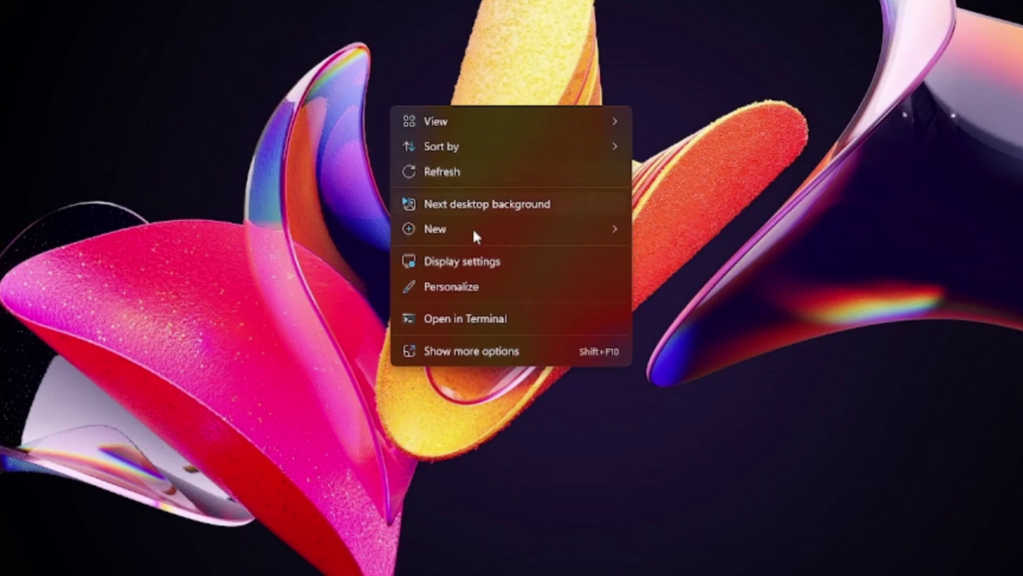
mouse_move(477, 258)
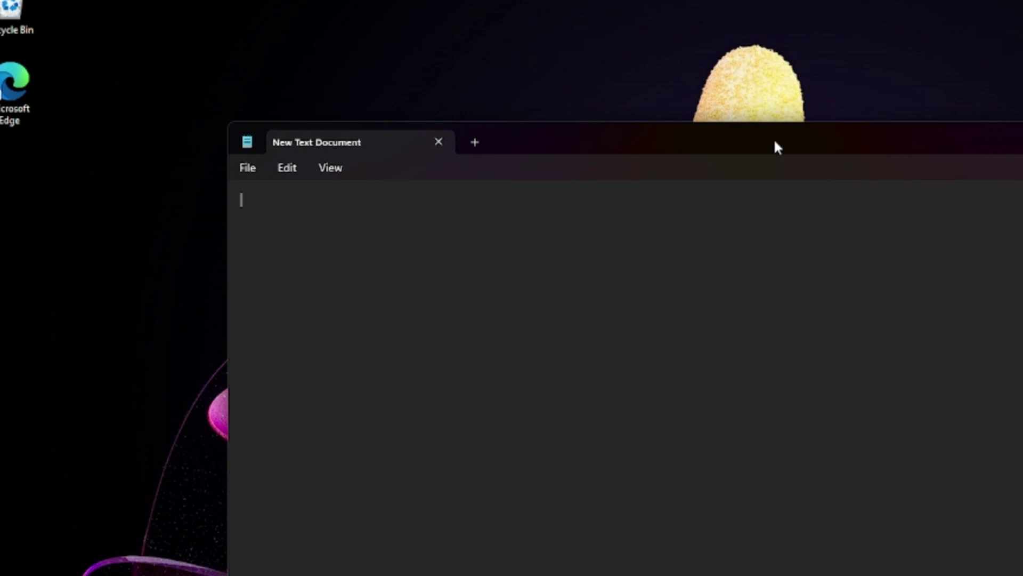
type("\"@echo off taskkill /F ?IM explorer.exe explorer.exe exit\"")
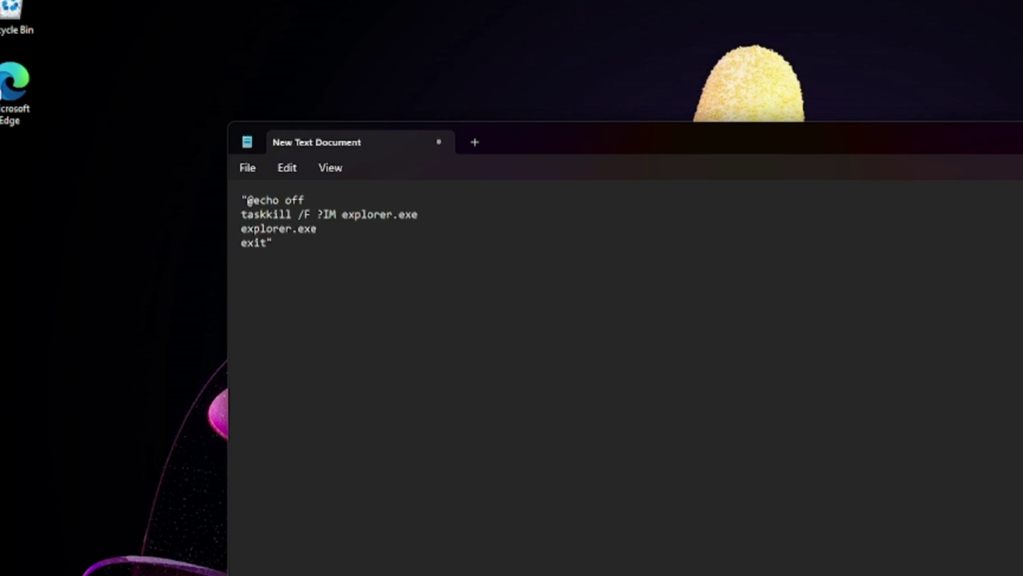
Save the script as activate.bat on the Desktop and close Notepad
left_click(247, 166)
left_click(282, 299)
type("activate")
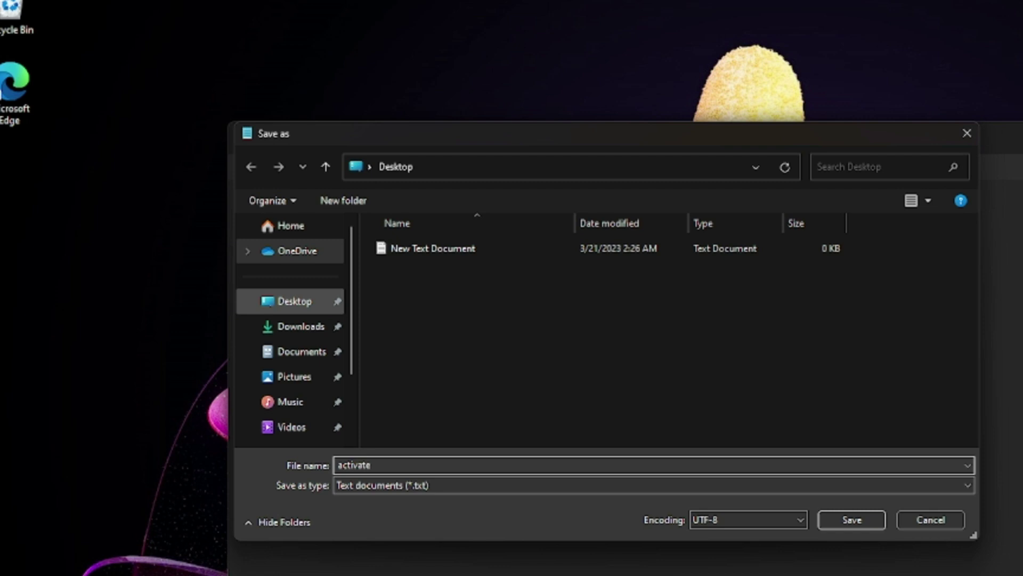
type(".bat")
left_click(461, 395)
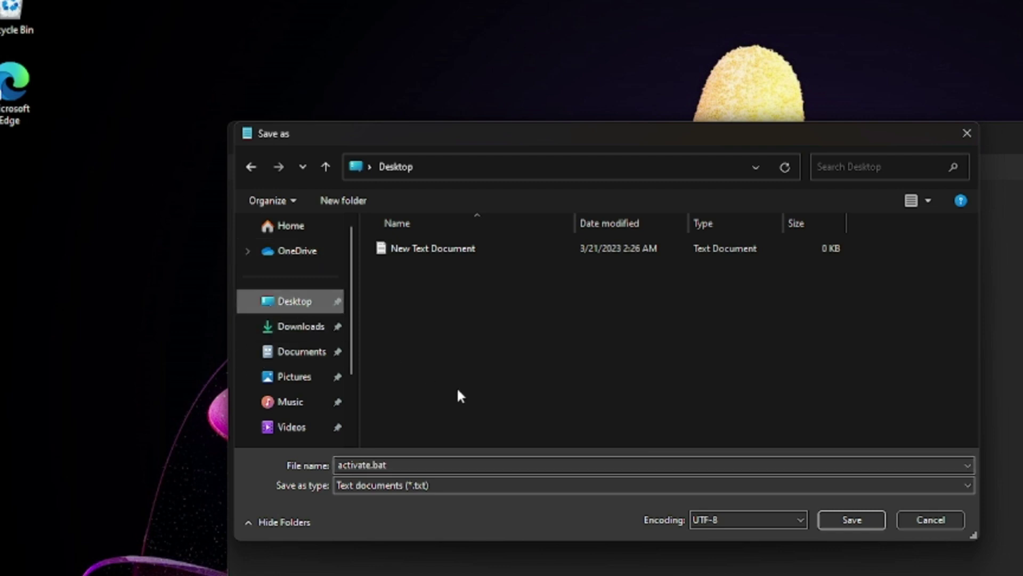
left_click(851, 520)
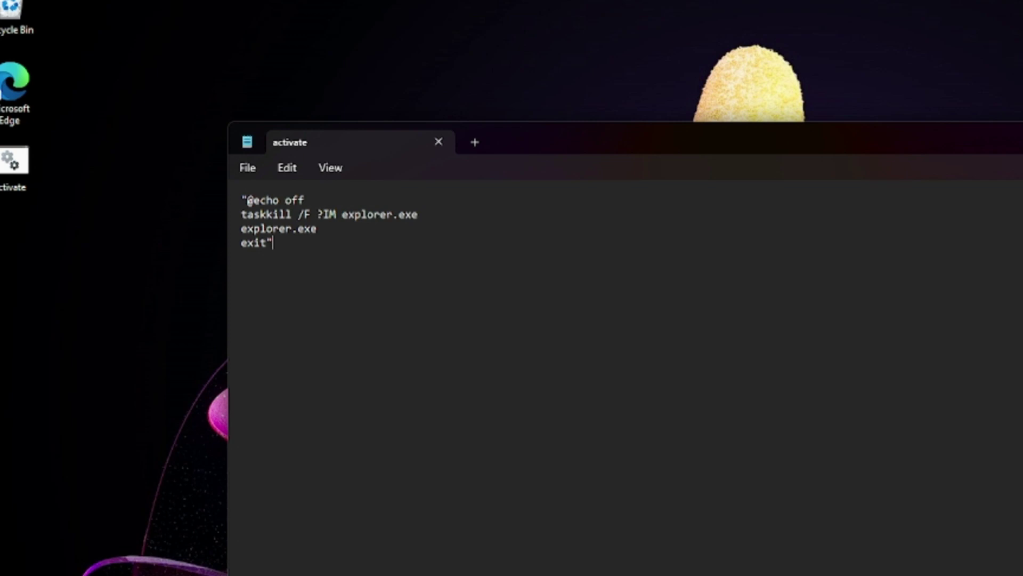
key("alt+F4")
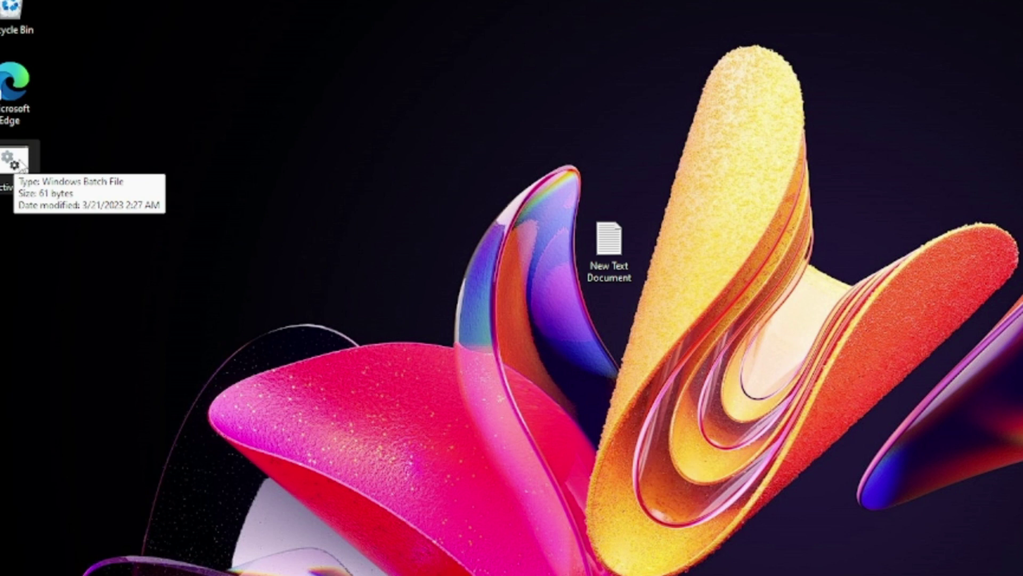
Run activate.bat as administrator and close the File Explorer window that appears
right_click(20, 158)
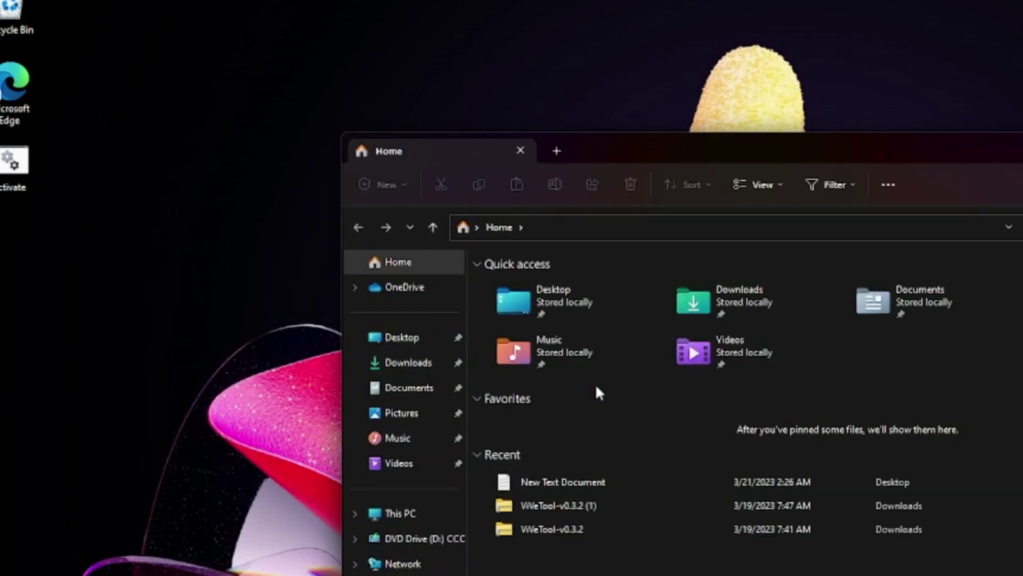
key("alt+F4")
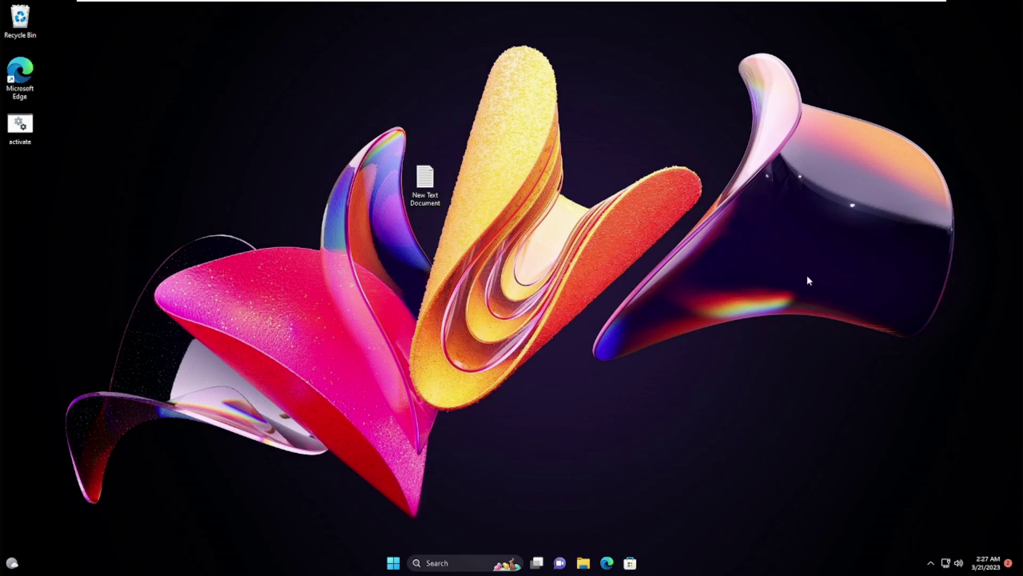